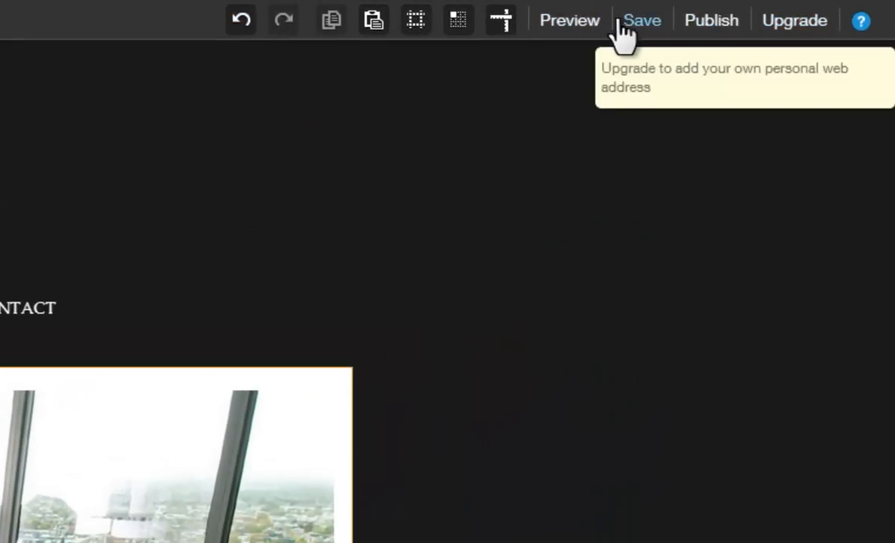
- Try out rulers, two vertical guides and gridlines on the canvas, then remove them all again
{"action": "left_click", "coordinate": [504, 29]}
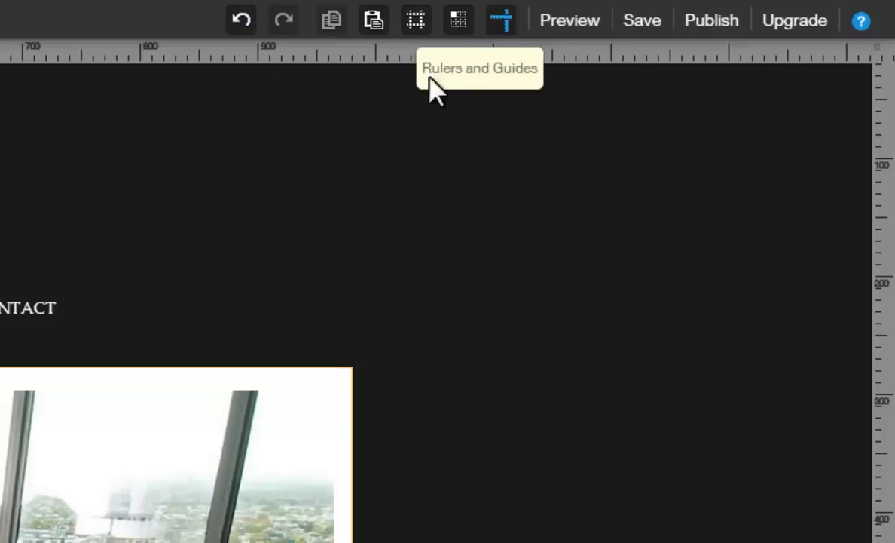
{"action": "left_click", "coordinate": [381, 47]}
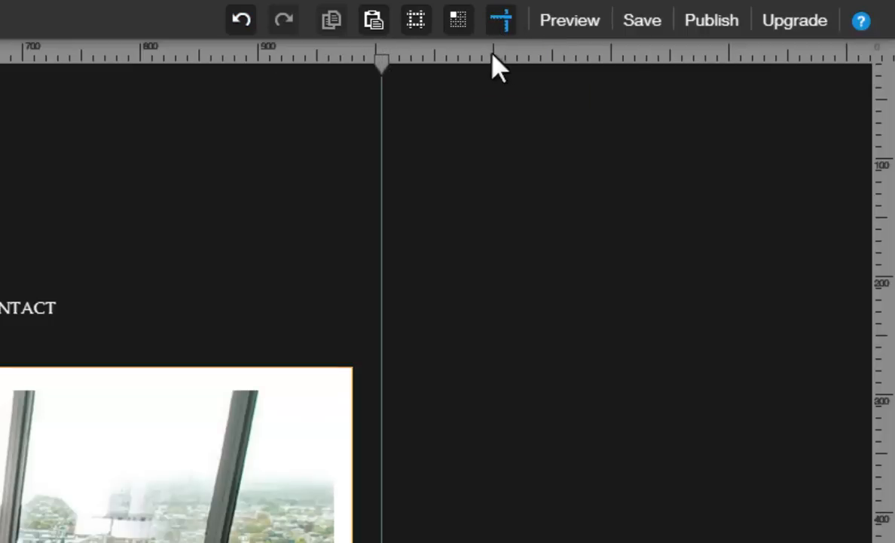
{"action": "left_click", "coordinate": [545, 53]}
{"action": "mouse_move", "coordinate": [550, 75]}
{"action": "left_mouse_down"}
{"action": "mouse_move", "coordinate": [286, 84]}
{"action": "mouse_move", "coordinate": [494, 83]}
{"action": "left_mouse_up"}
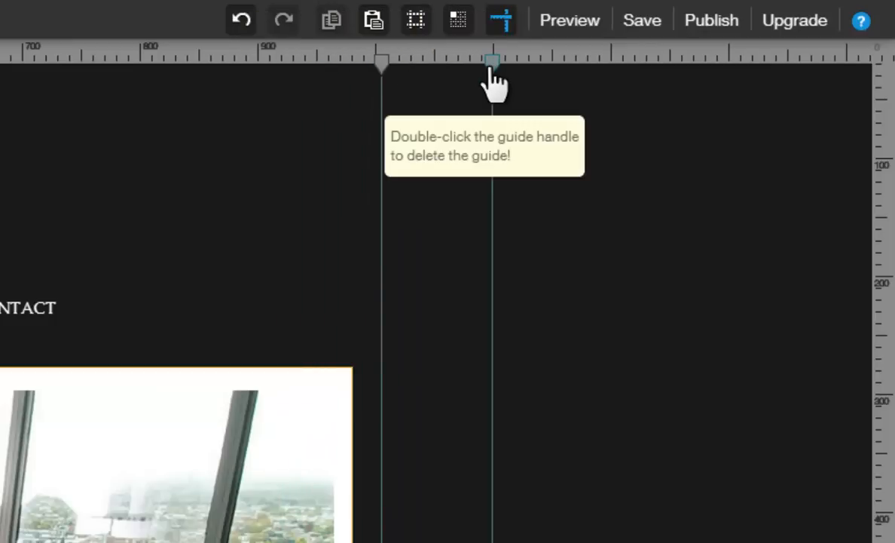
{"action": "double_click", "coordinate": [491, 66]}
{"action": "double_click", "coordinate": [383, 68]}
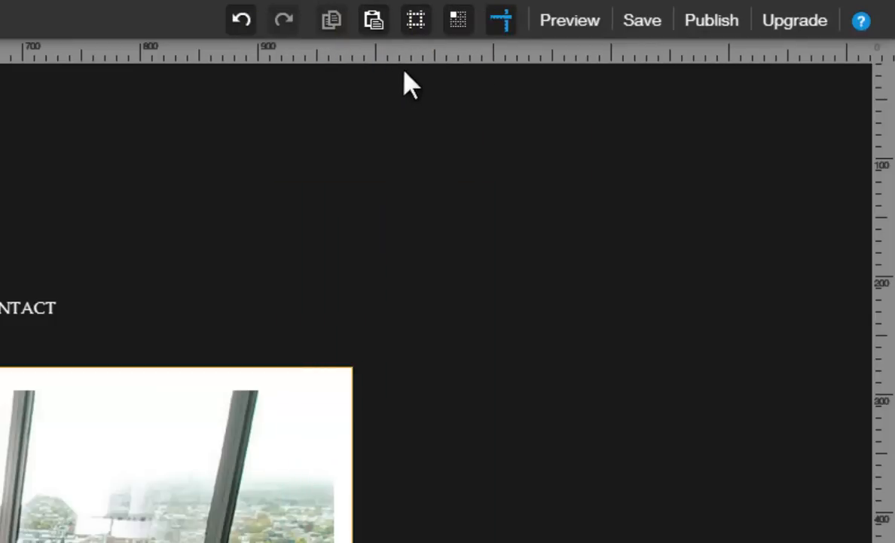
{"action": "left_click", "coordinate": [499, 30]}
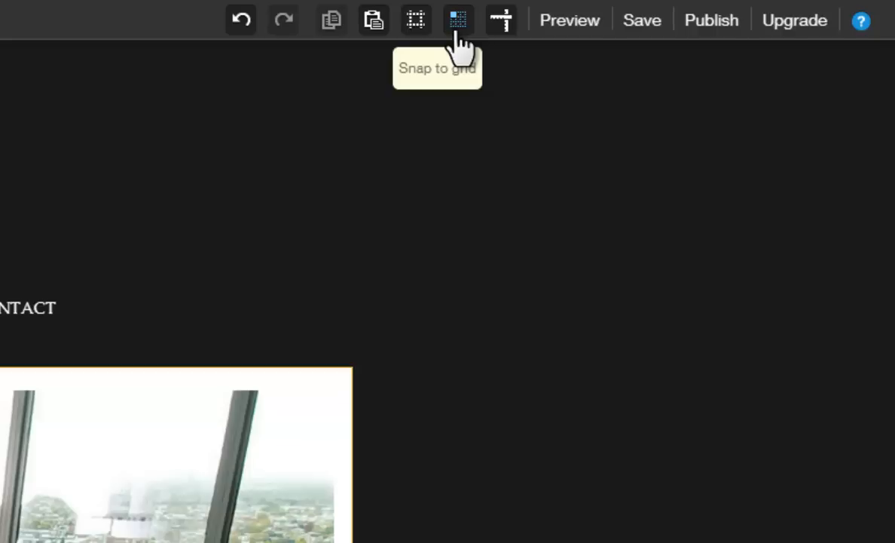
{"action": "left_click", "coordinate": [416, 21]}
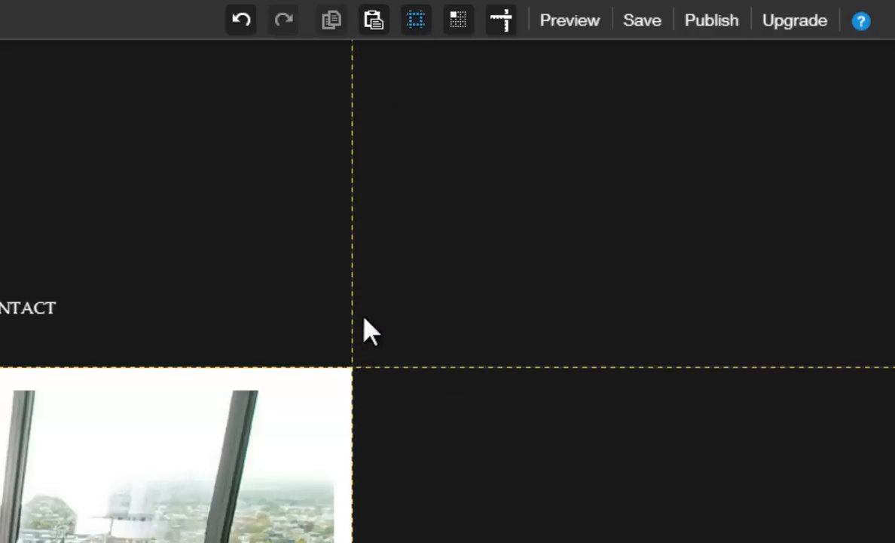
{"action": "left_click", "coordinate": [413, 25]}
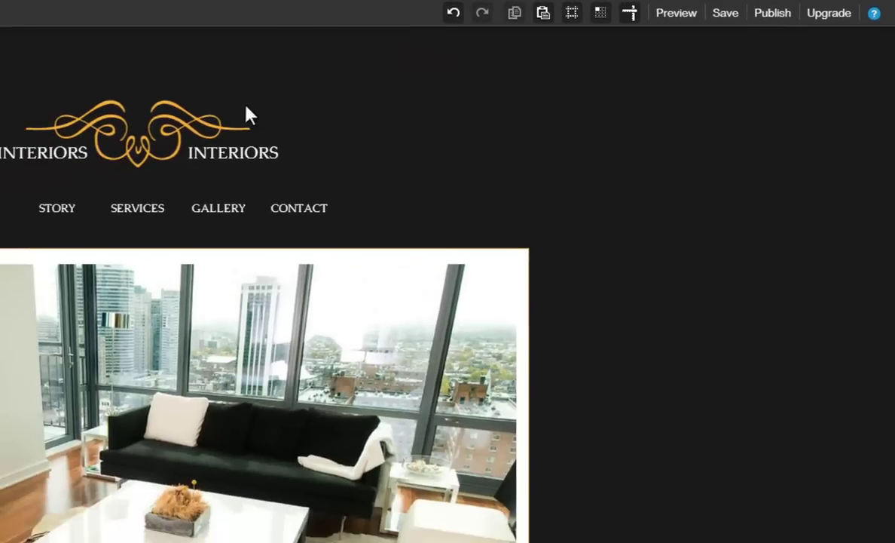
- Copy the gold flourish logo and place the pasted copy right of the main photo
{"action": "left_click", "coordinate": [184, 123]}
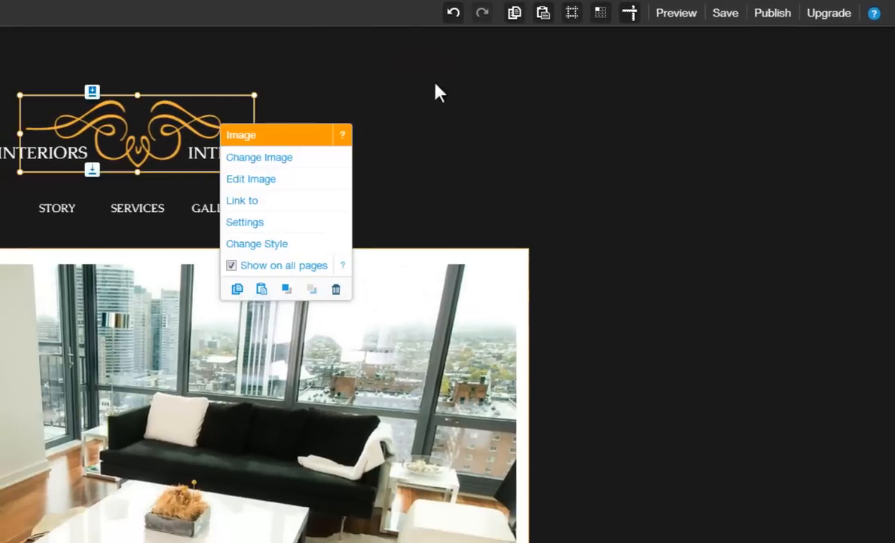
{"action": "left_click", "coordinate": [541, 23]}
{"action": "left_click_drag", "start_coordinate": [151, 374], "coordinate": [679, 255]}
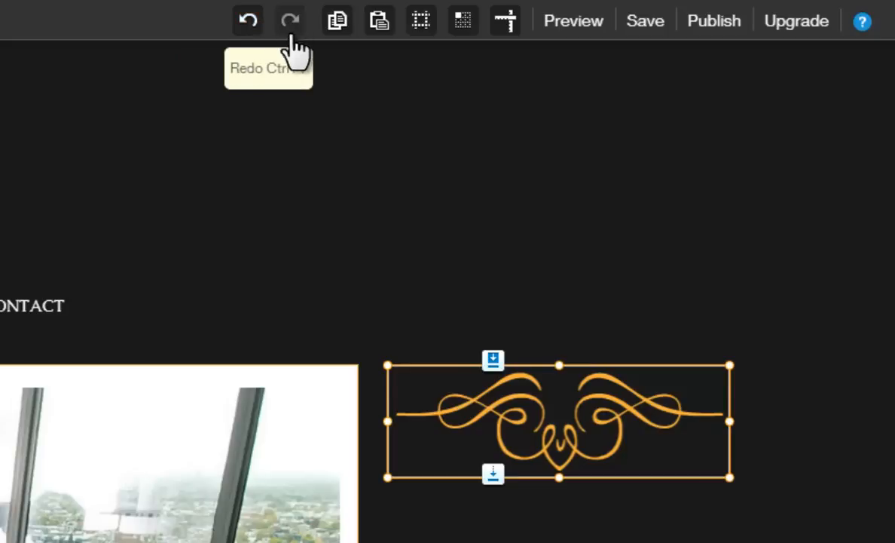
- Preview the site, view the Gallery page with the second photo enlarged, then return to Home
{"action": "left_click", "coordinate": [575, 35]}
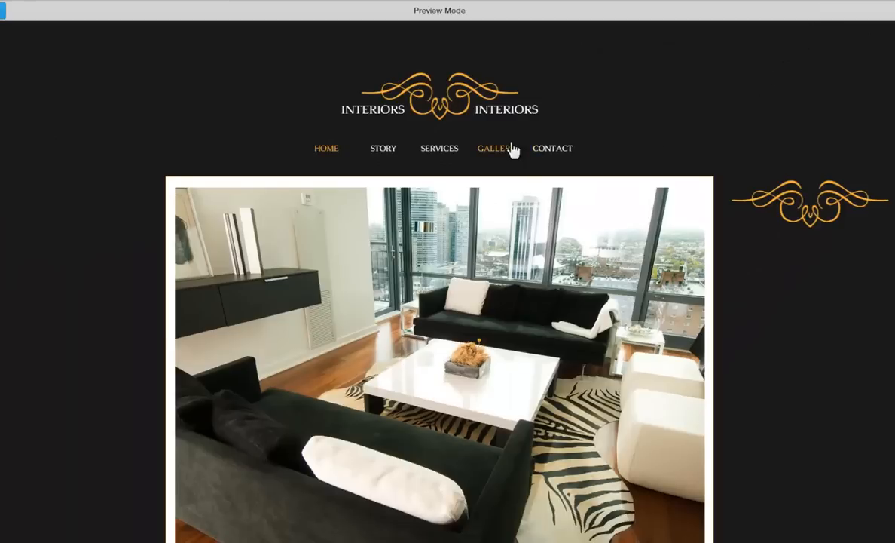
{"action": "left_click", "coordinate": [511, 150]}
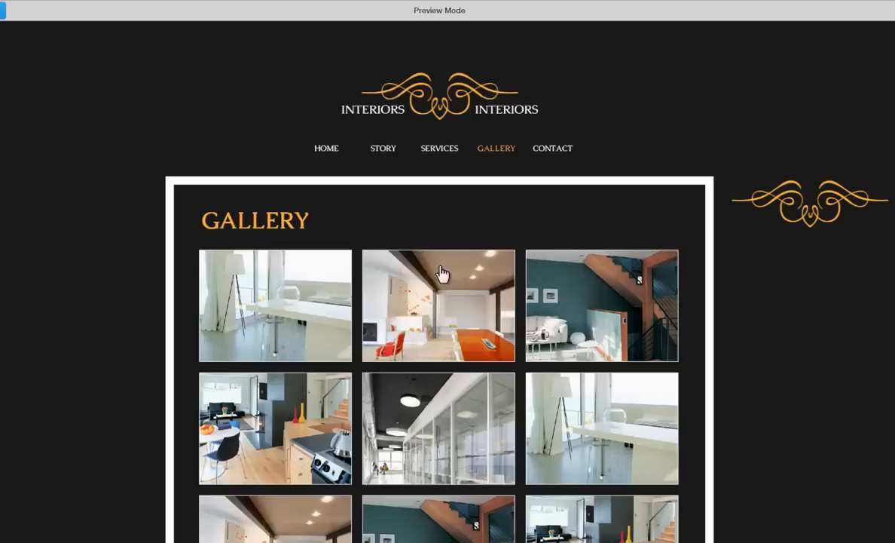
{"action": "left_click", "coordinate": [444, 311]}
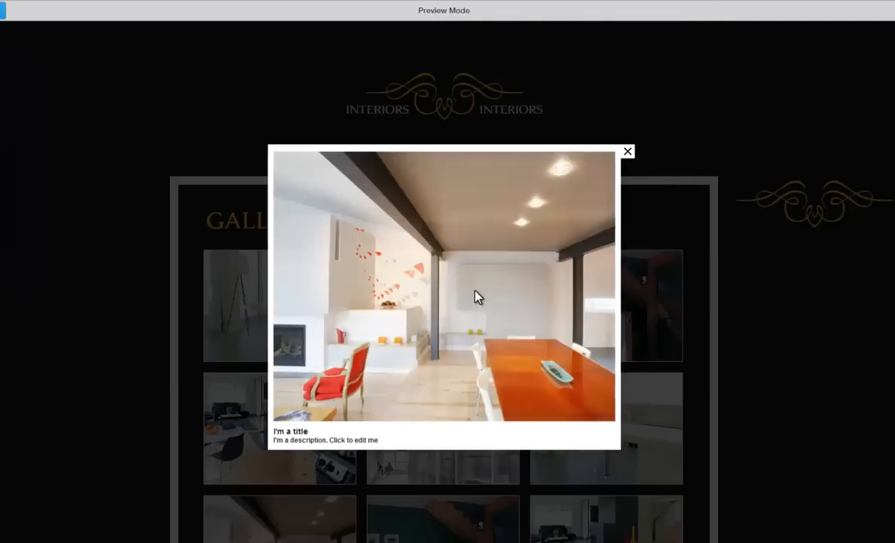
{"action": "left_click", "coordinate": [627, 153]}
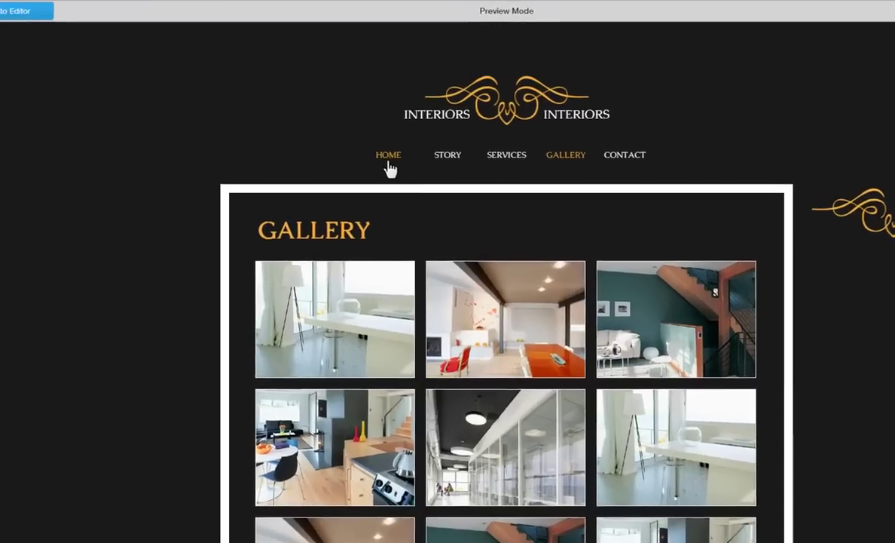
{"action": "left_click", "coordinate": [327, 158]}
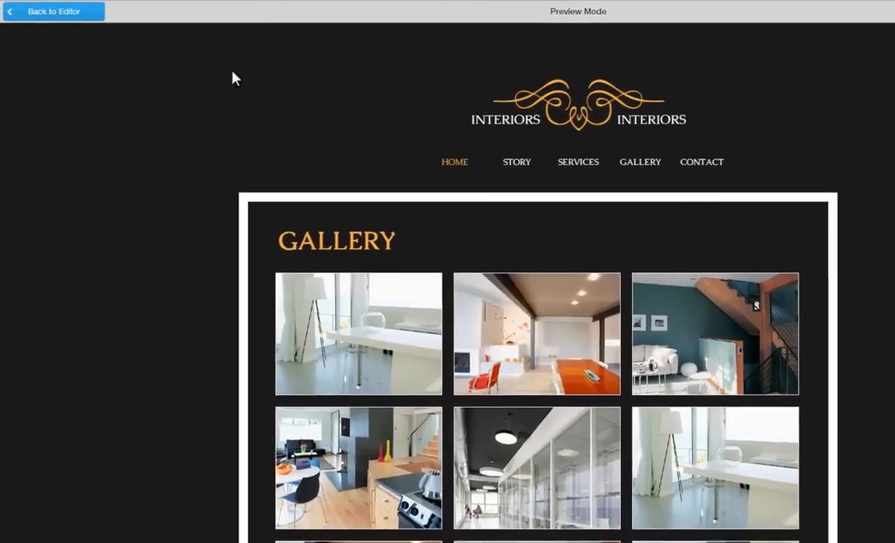
- Exit preview mode back to editing the Home page
{"action": "left_click", "coordinate": [94, 15]}
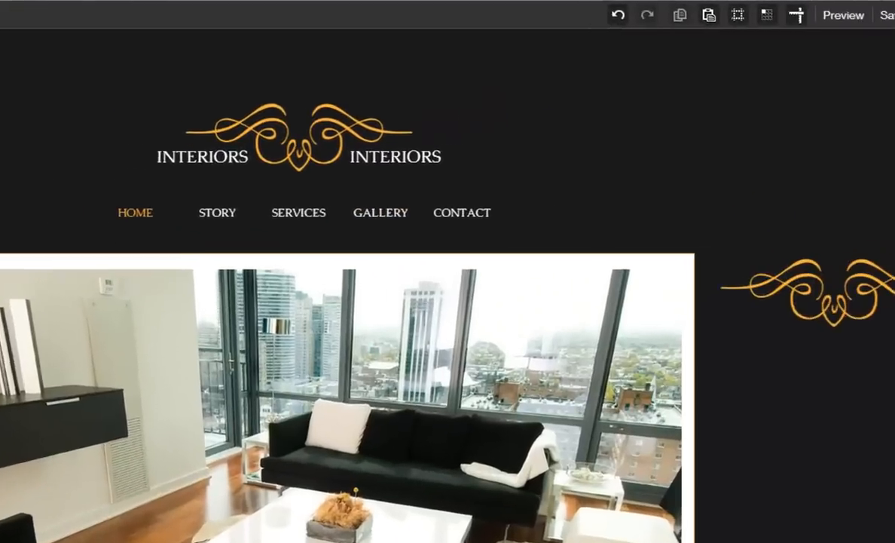